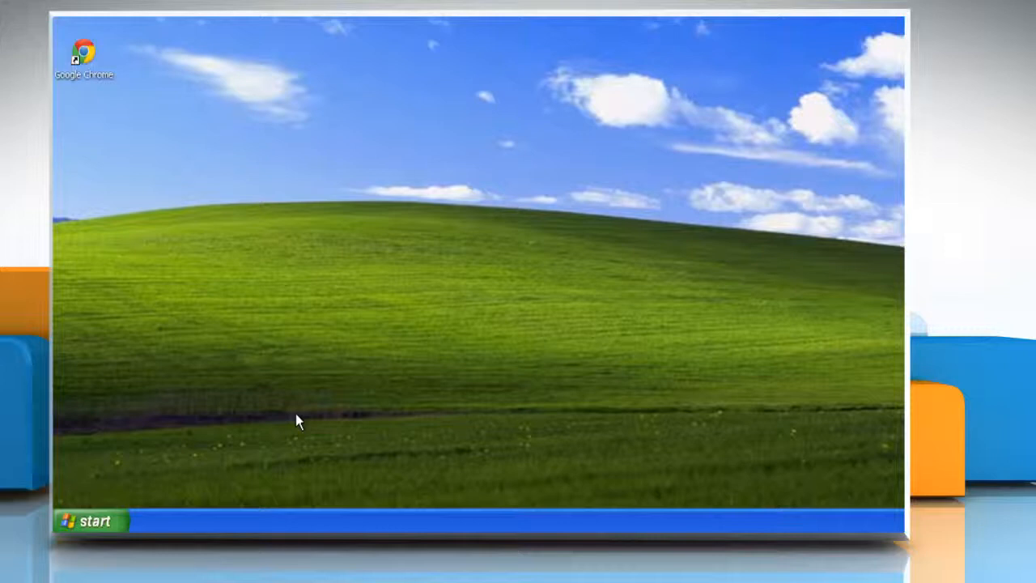
# Review the installed programs list in Control Panel and close it again
pyautogui.click(94, 520)
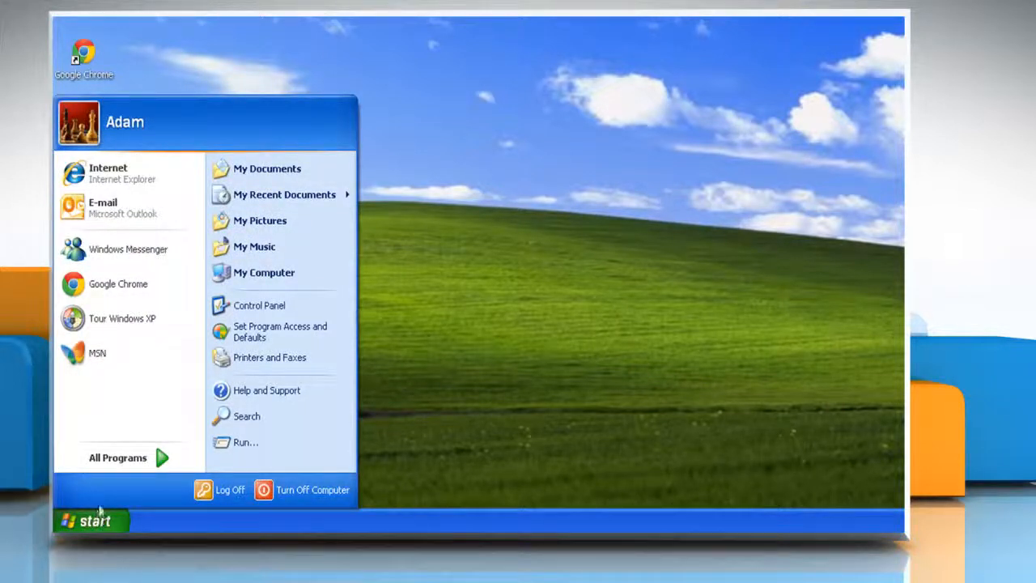
pyautogui.click(248, 306)
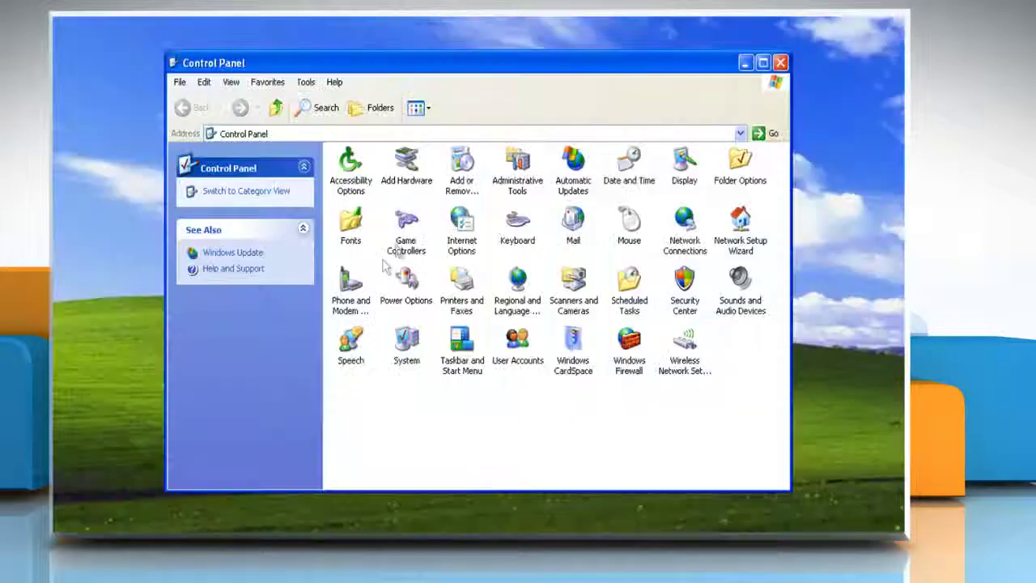
pyautogui.doubleClick(461, 170)
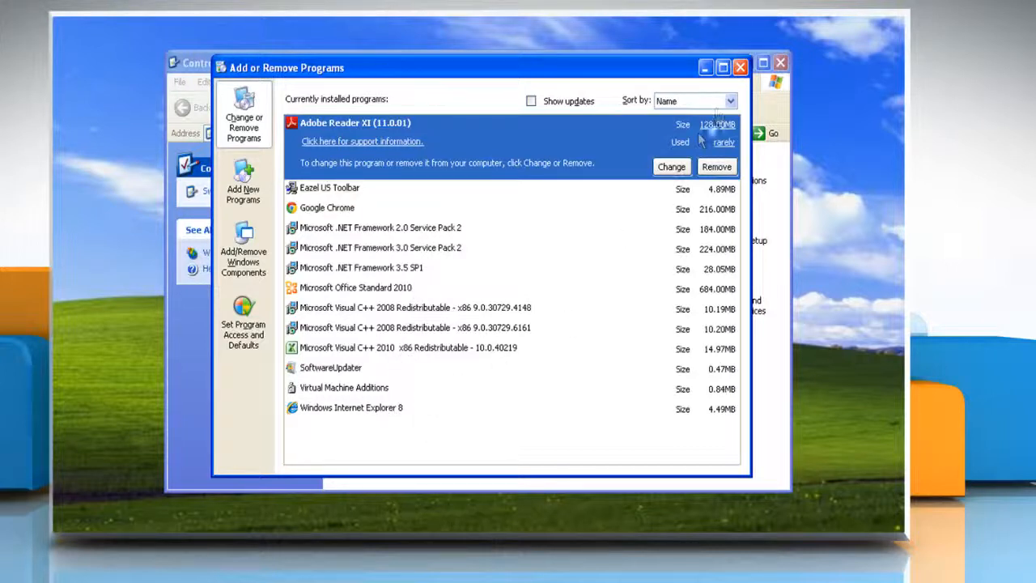
pyautogui.click(742, 67)
pyautogui.click(780, 64)
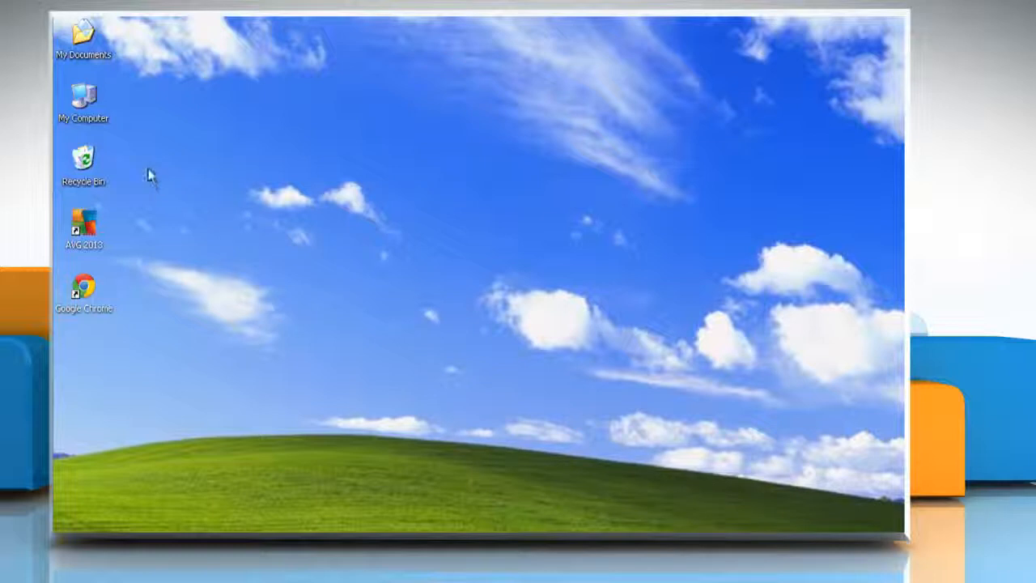
# Check My Computer's System Properties shows Windows XP Professional Service Pack 3, then close it
pyautogui.rightClick(85, 103)
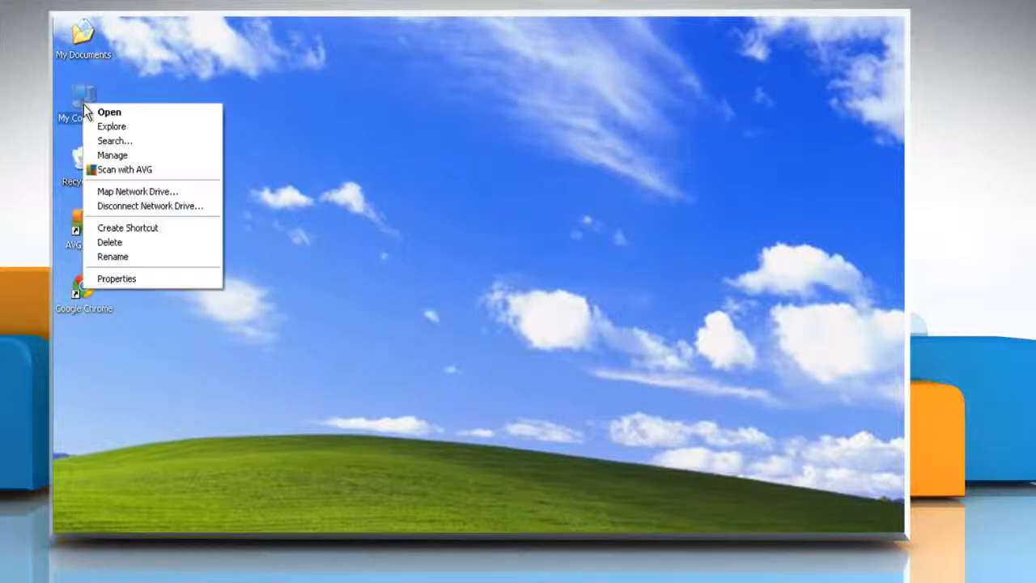
pyautogui.click(131, 281)
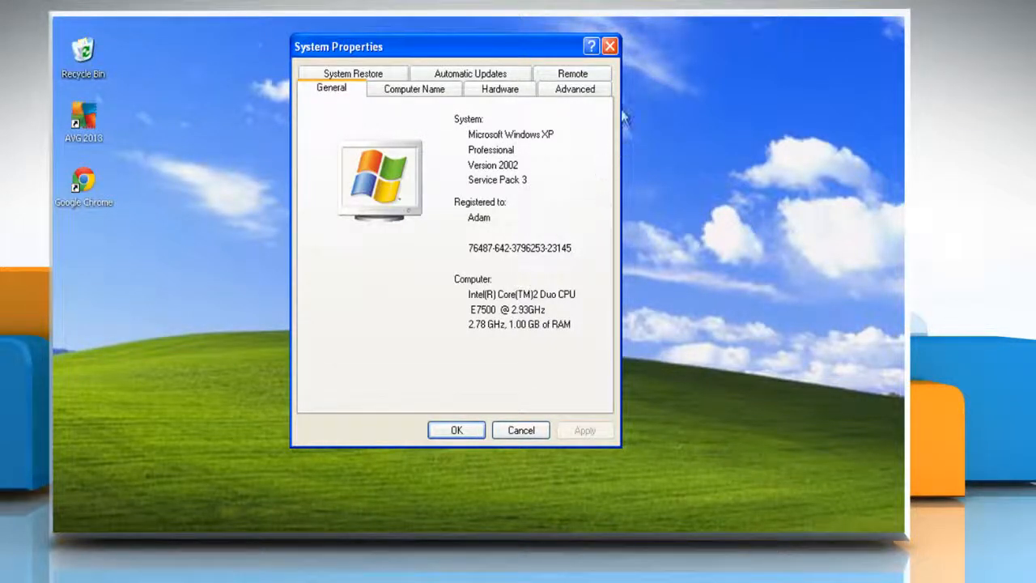
pyautogui.click(609, 46)
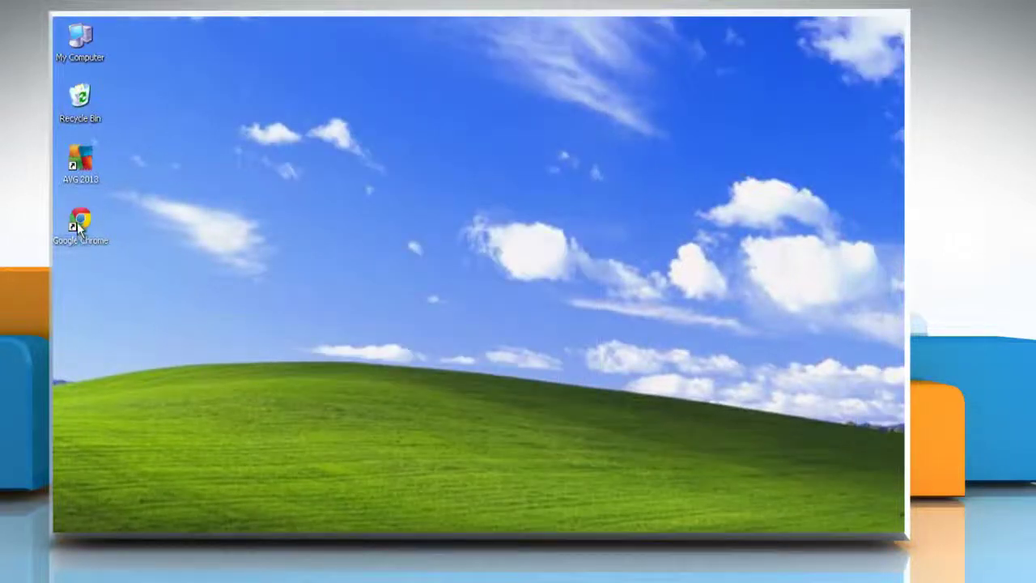
pyautogui.rightClick(78, 226)
pyautogui.click(105, 239)
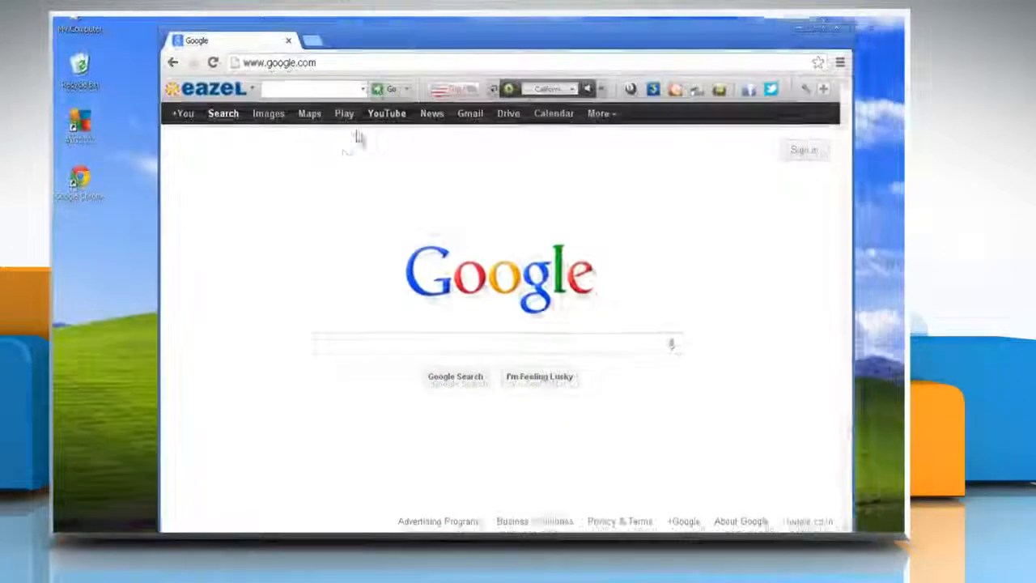
pyautogui.write('www.')
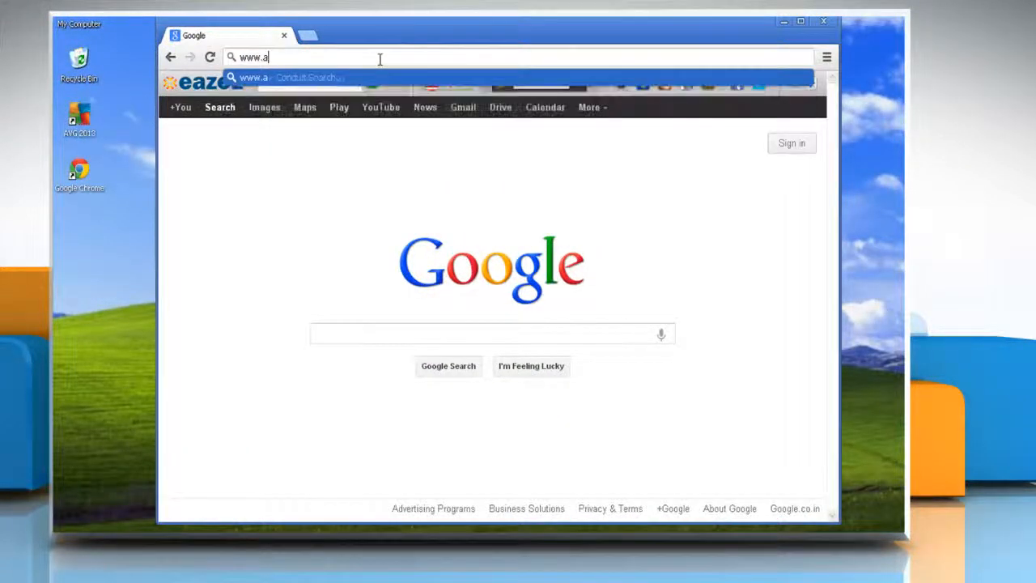
pyautogui.write('avg.com/utilities')
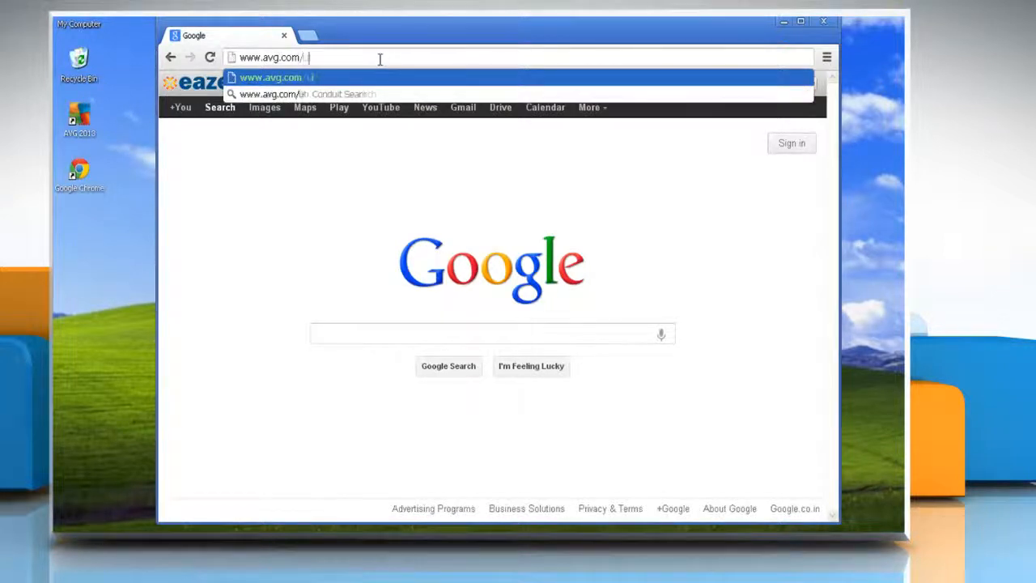
pyautogui.press('Return')
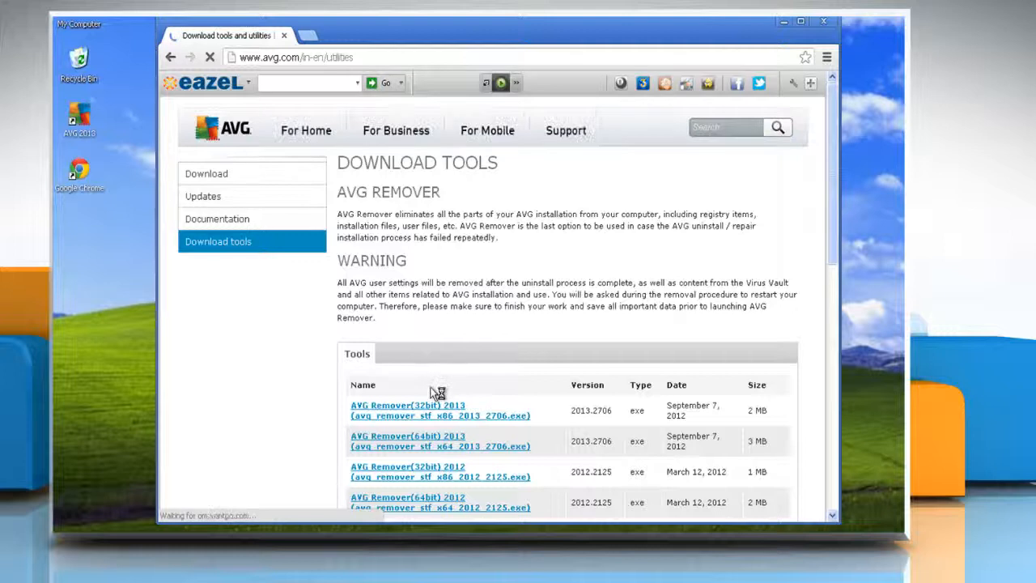
pyautogui.click(419, 410)
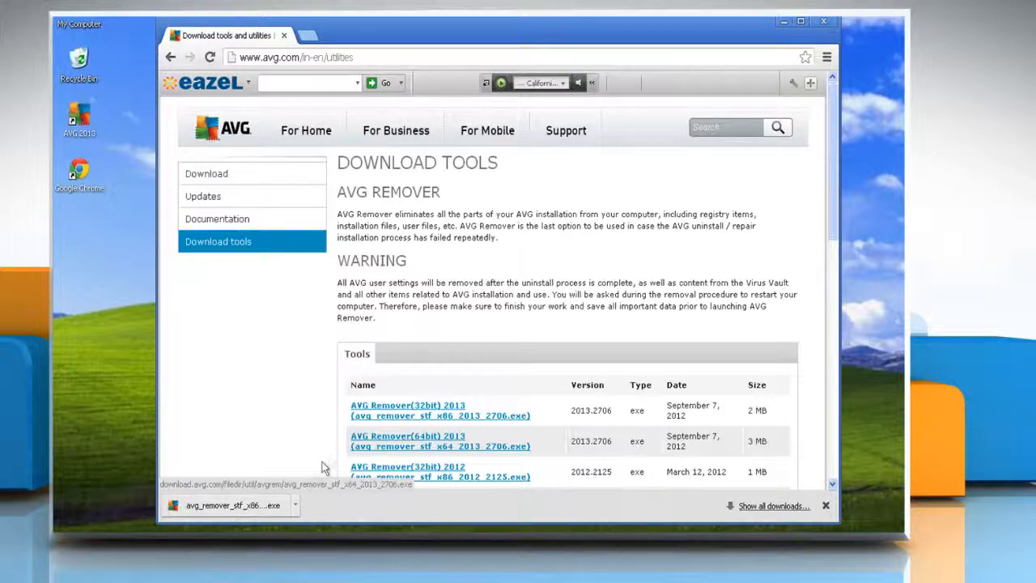
# Run the downloaded AVG Remover and confirm Yes to its removal warning
pyautogui.click(235, 504)
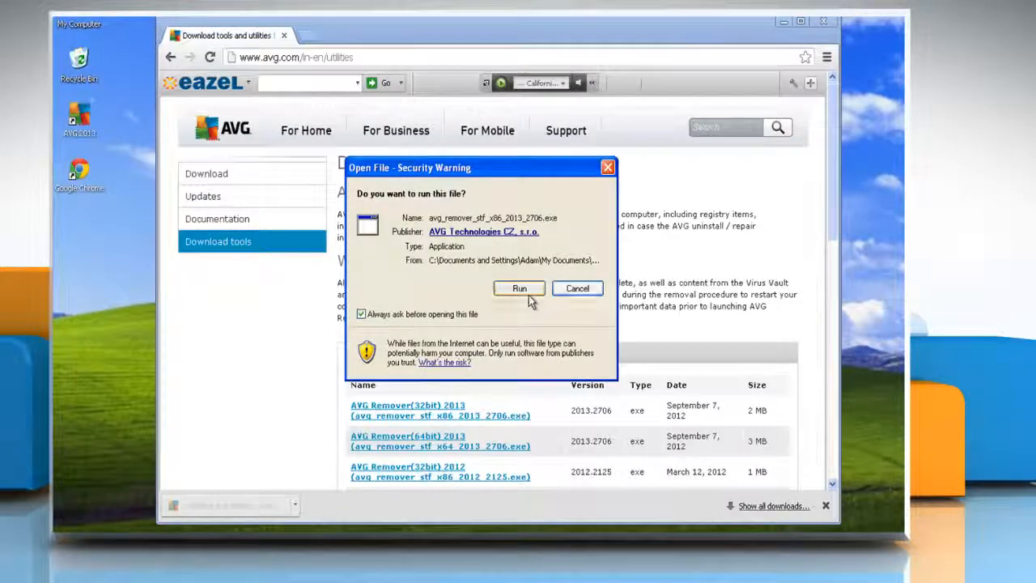
pyautogui.click(518, 288)
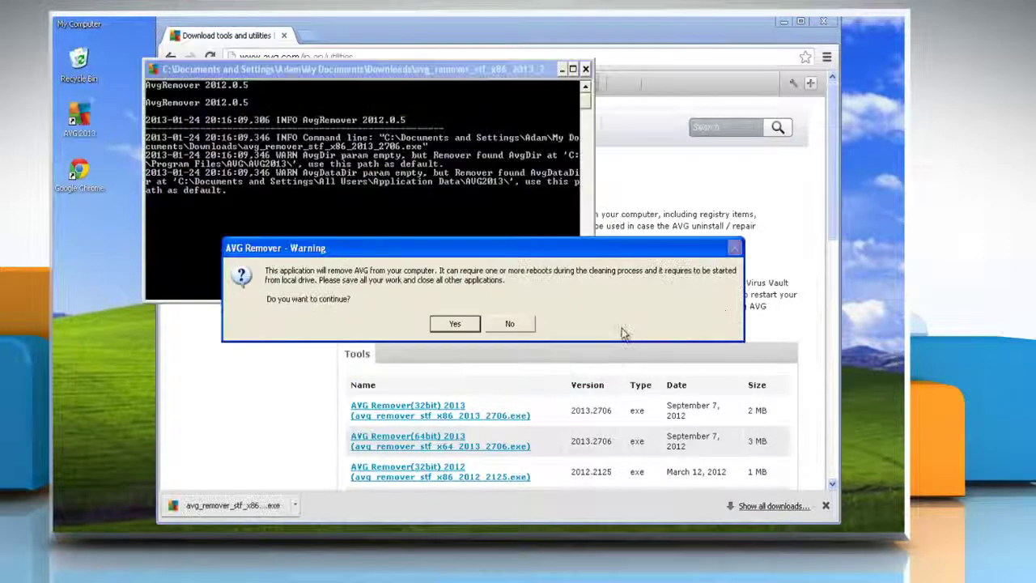
pyautogui.click(455, 323)
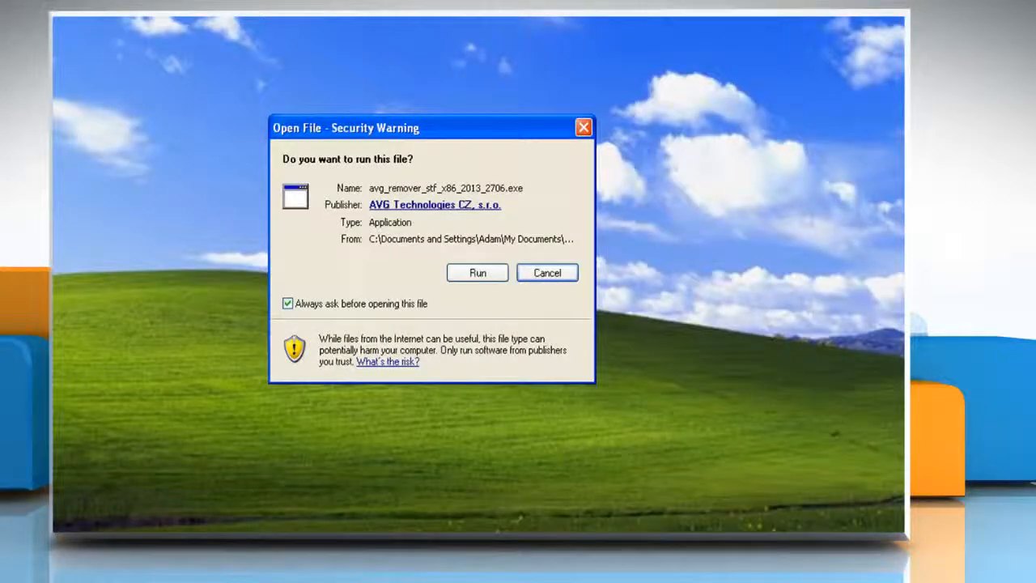
# Run the AVG Remover again from the security warning and let its console finish
pyautogui.click(478, 272)
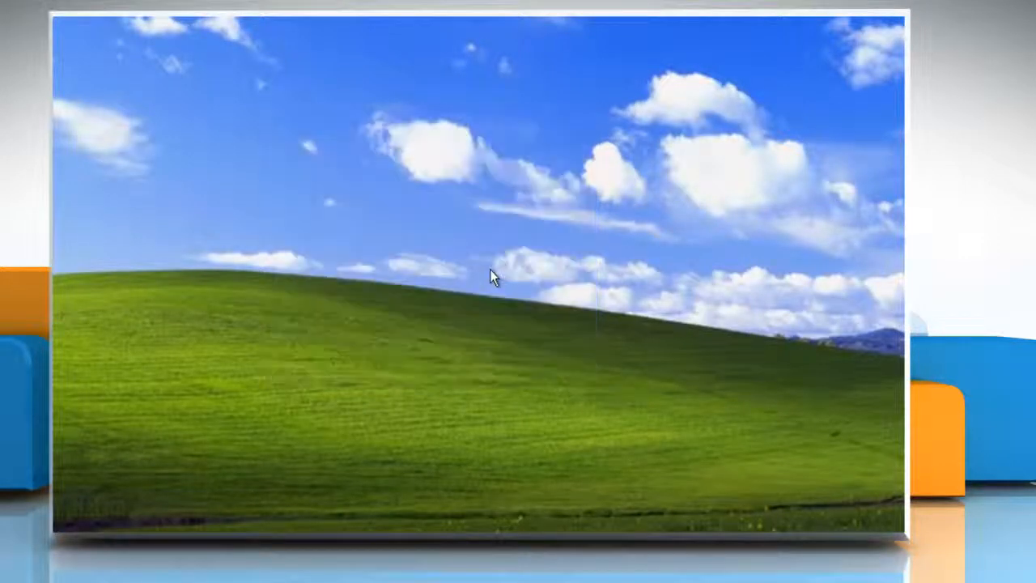